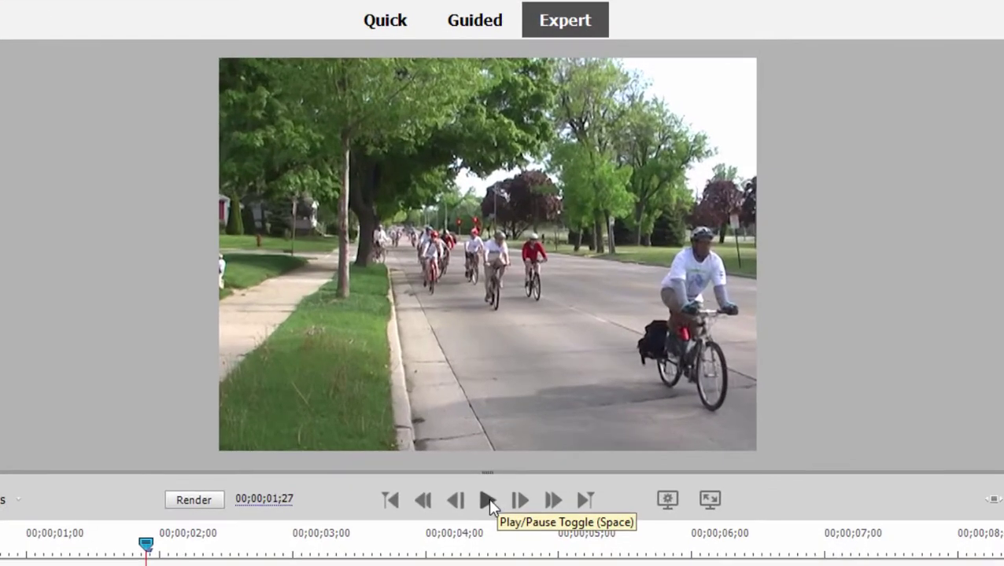
Preview RideforArts 11.avi, pause near 4 seconds, then scrub to about 00;00;05;13
click(489, 502)
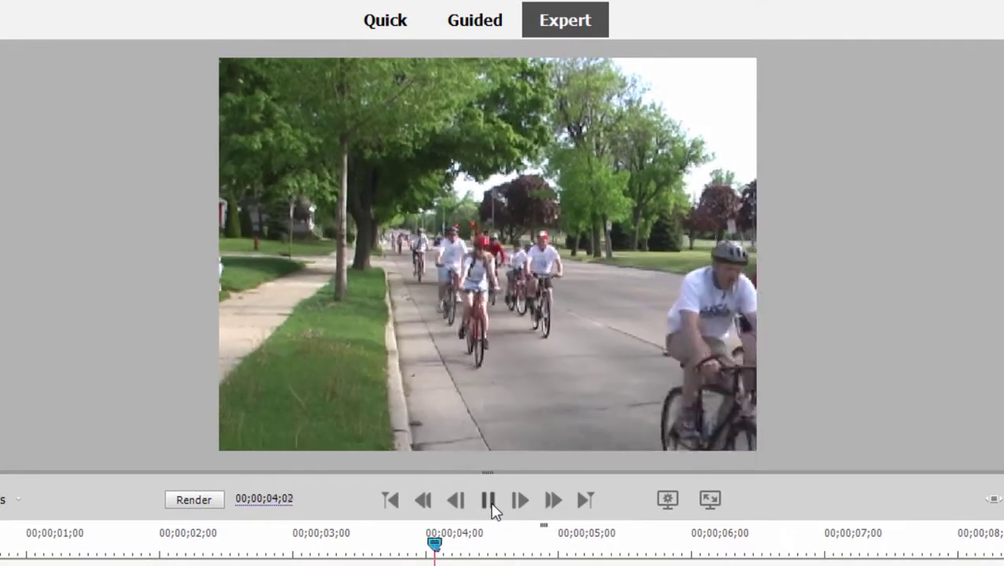
click(488, 502)
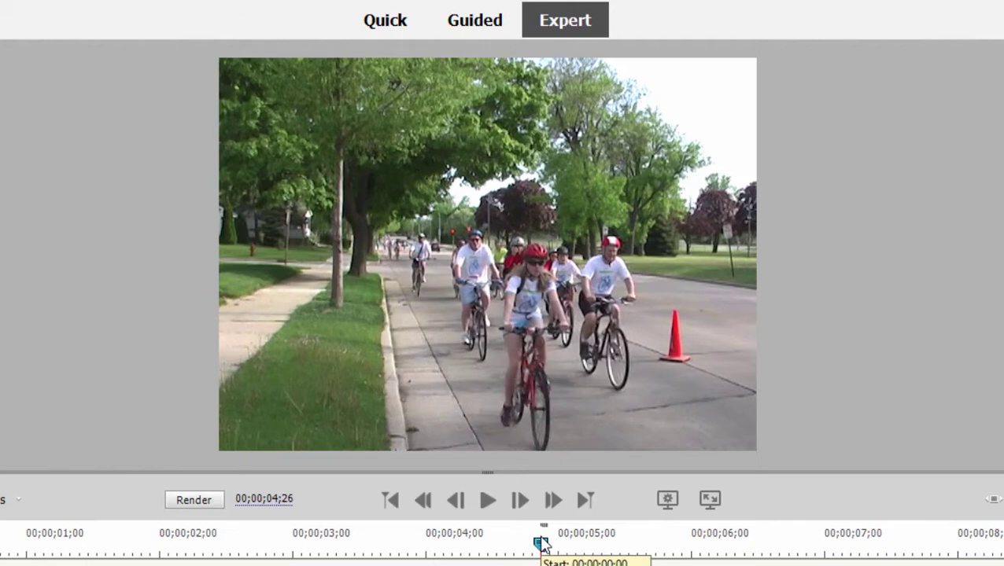
drag(541, 541, 257, 555)
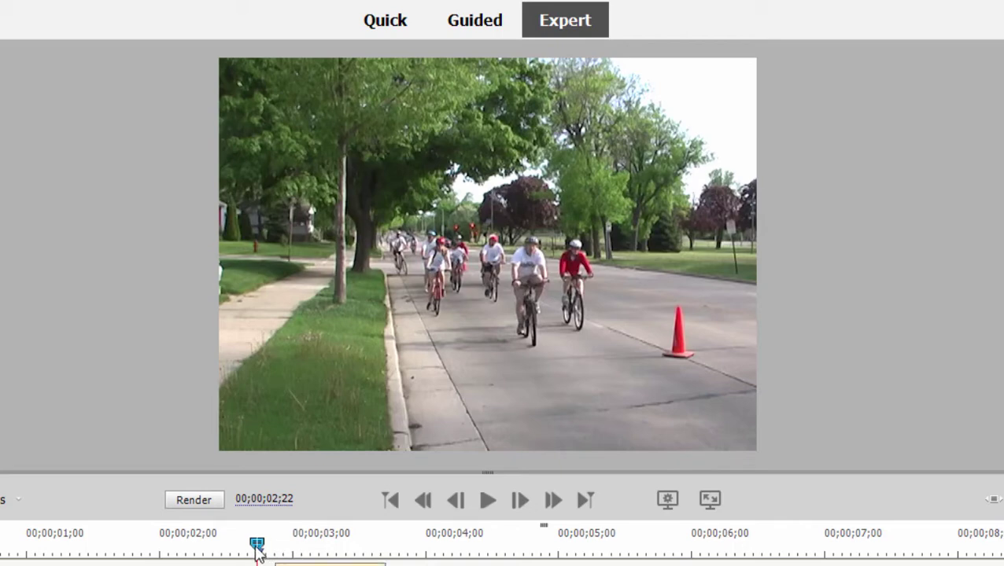
drag(257, 551, 615, 549)
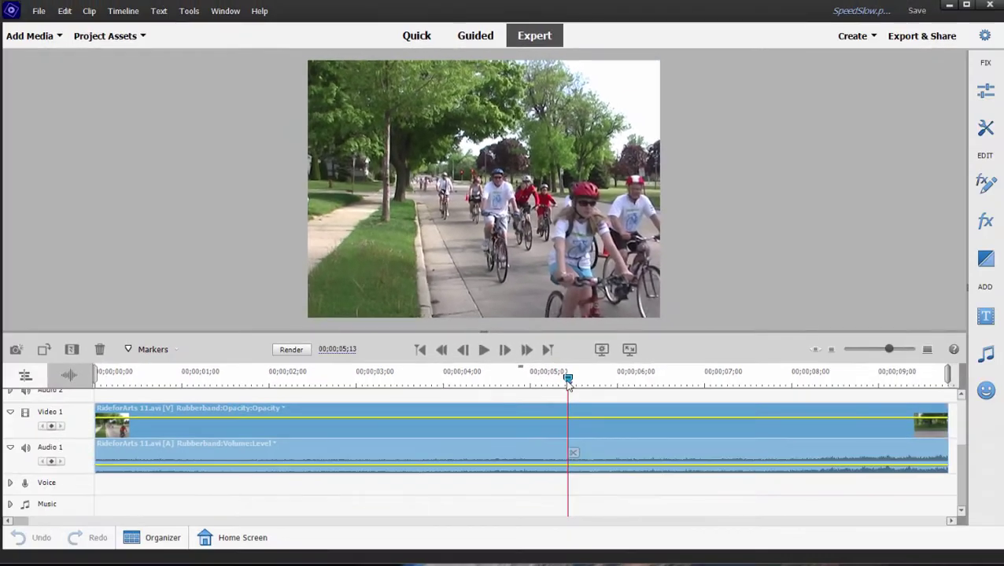
Open Time Stretch for the RideforArts 11.avi clip, showing 100% speed and 00;00;09;24 duration
right_click(347, 431)
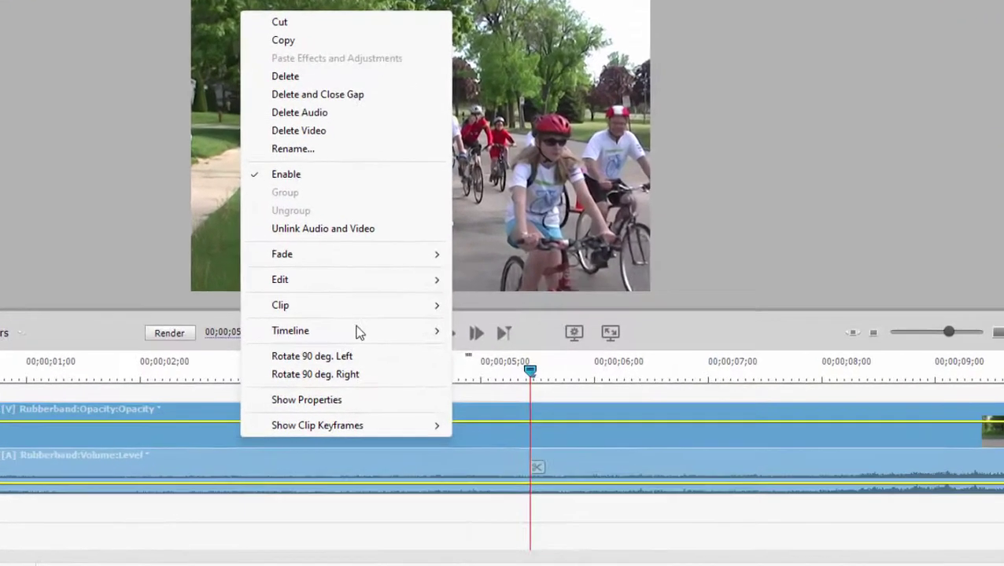
mouse_move(352, 309)
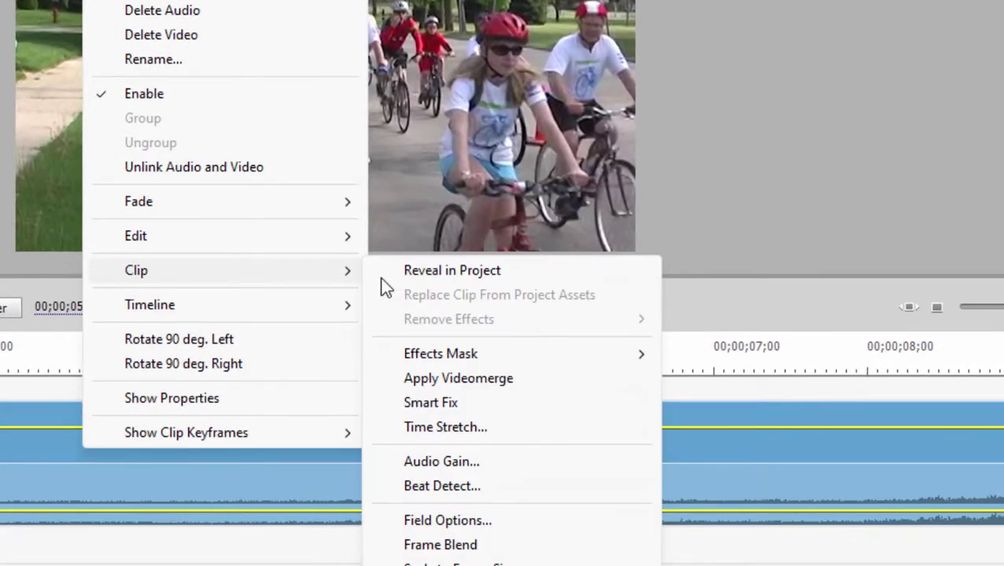
click(464, 427)
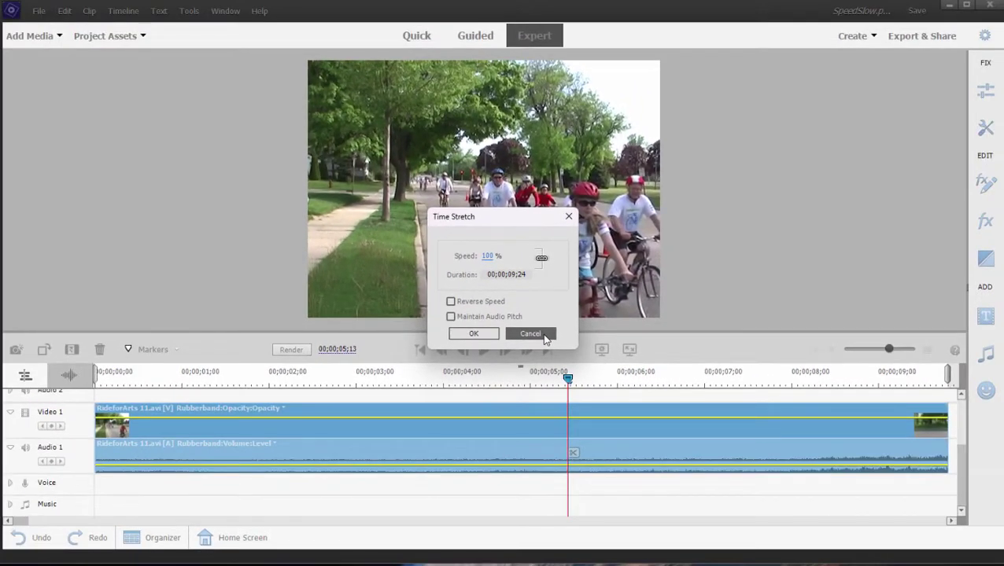
Cancel the Time Stretch dialog and launch Time Remapping from the video Tools list
click(530, 333)
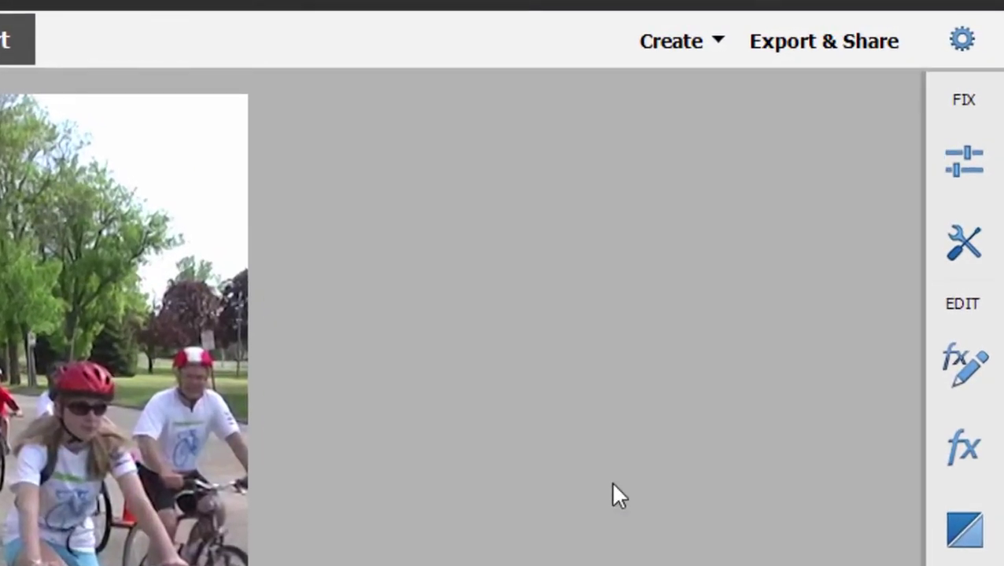
click(963, 242)
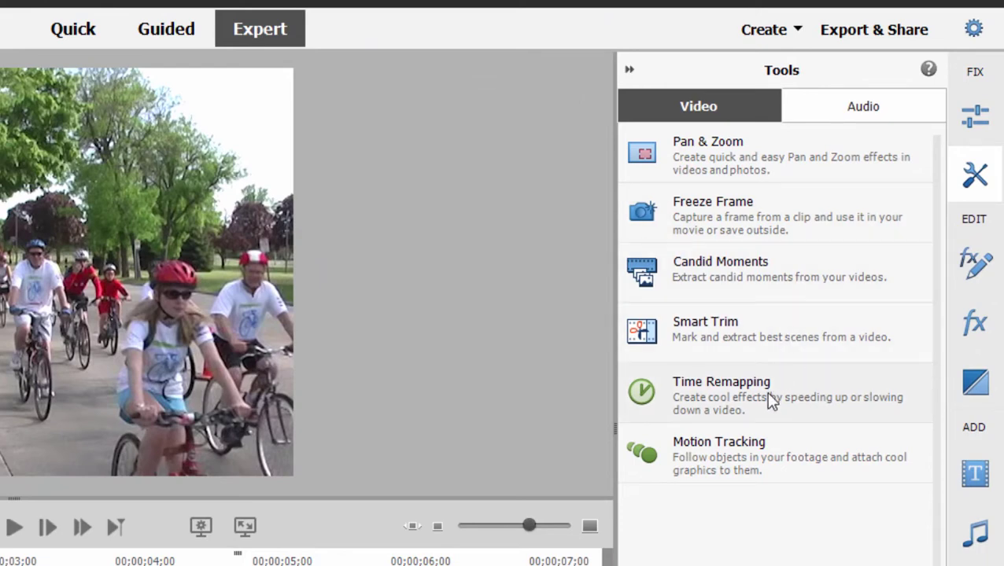
click(771, 400)
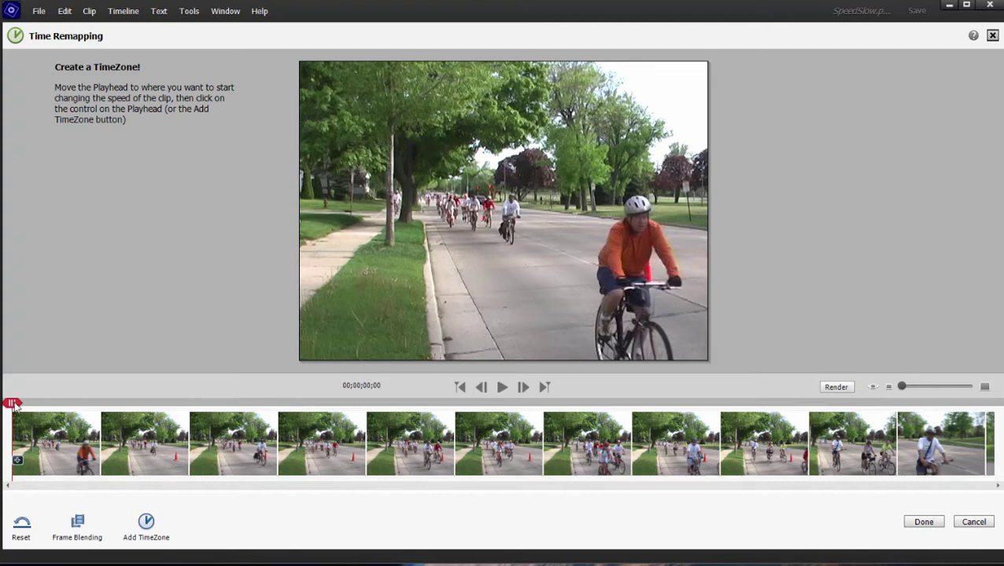
Add a TimeZone at 00;00;00;19 and widen it to a 6.0-second duration
drag(13, 405, 74, 423)
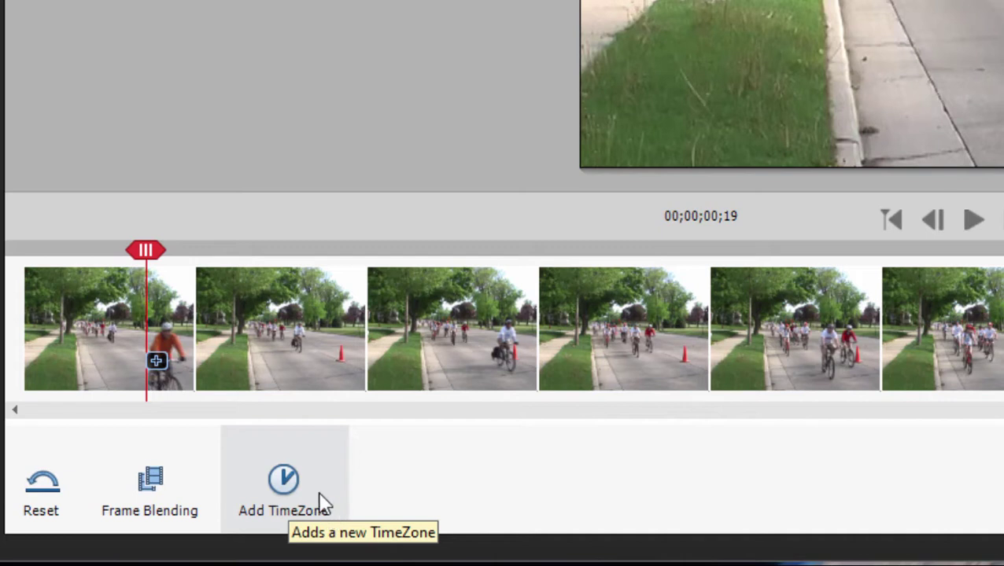
click(161, 363)
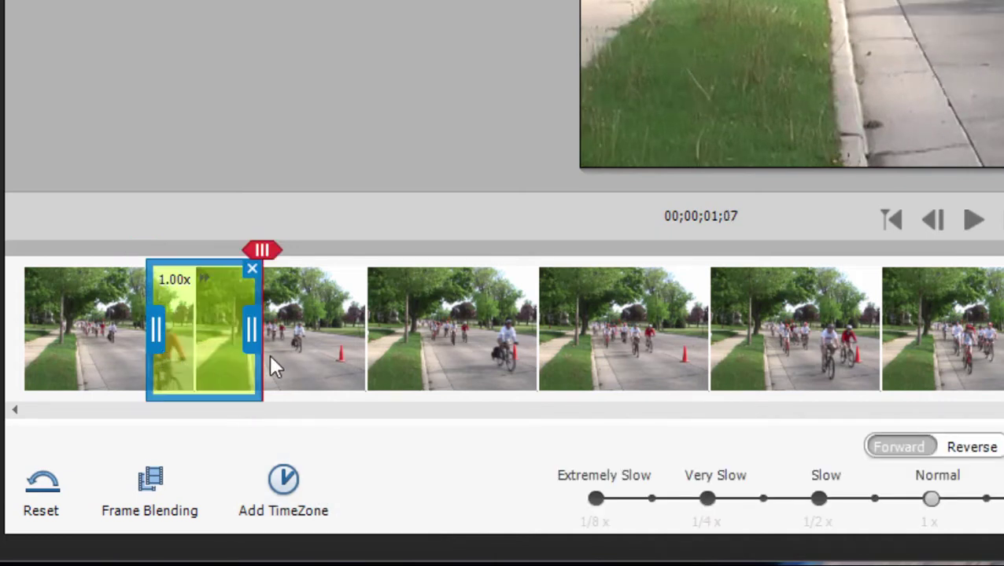
drag(252, 330, 837, 391)
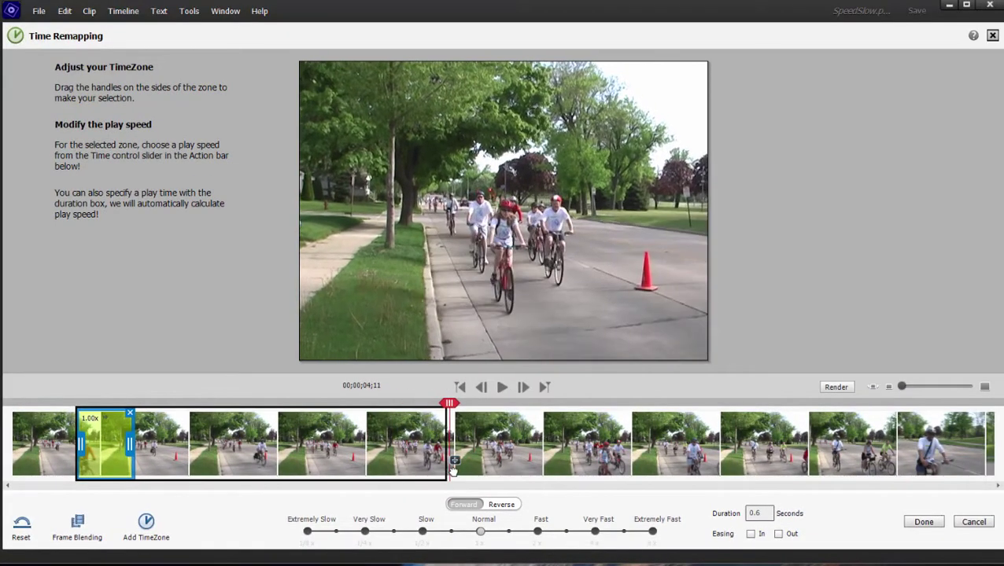
drag(453, 469, 626, 466)
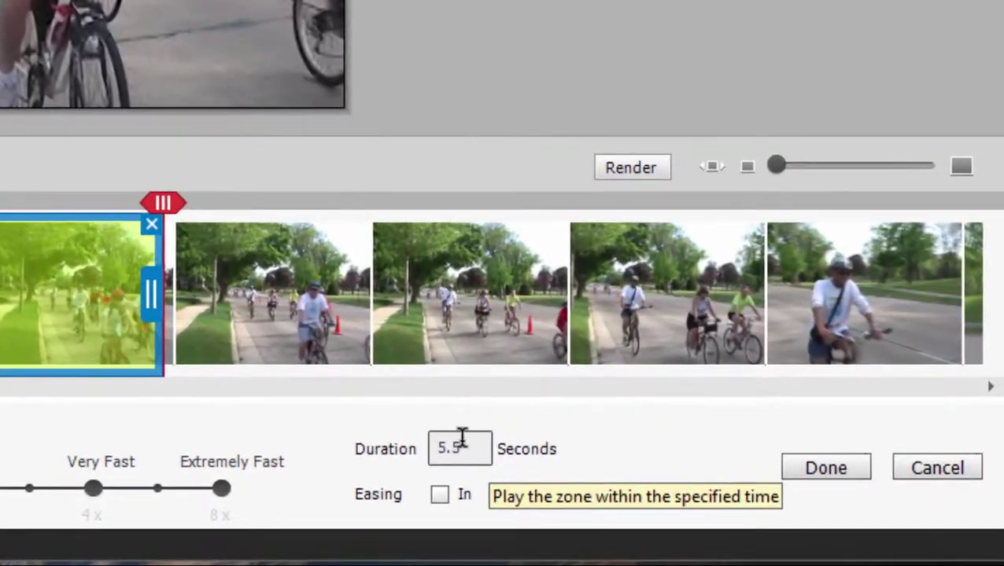
mouse_move(169, 298)
mouse_down()
mouse_move(145, 296)
mouse_move(166, 293)
mouse_up()
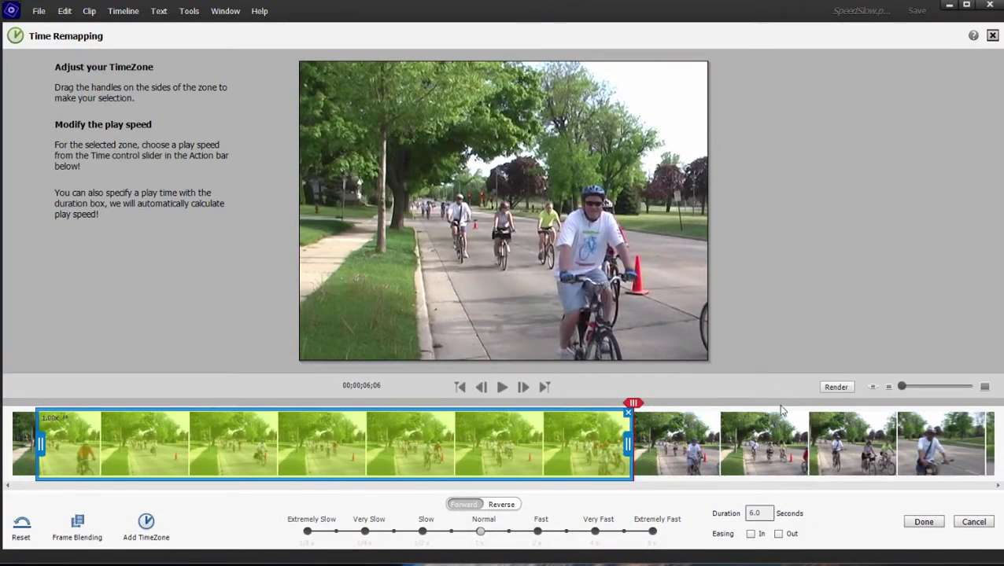
Set the TimeZone to Very Fast (4x) with In and Out easing, shortening it to 2.1 seconds
click(781, 410)
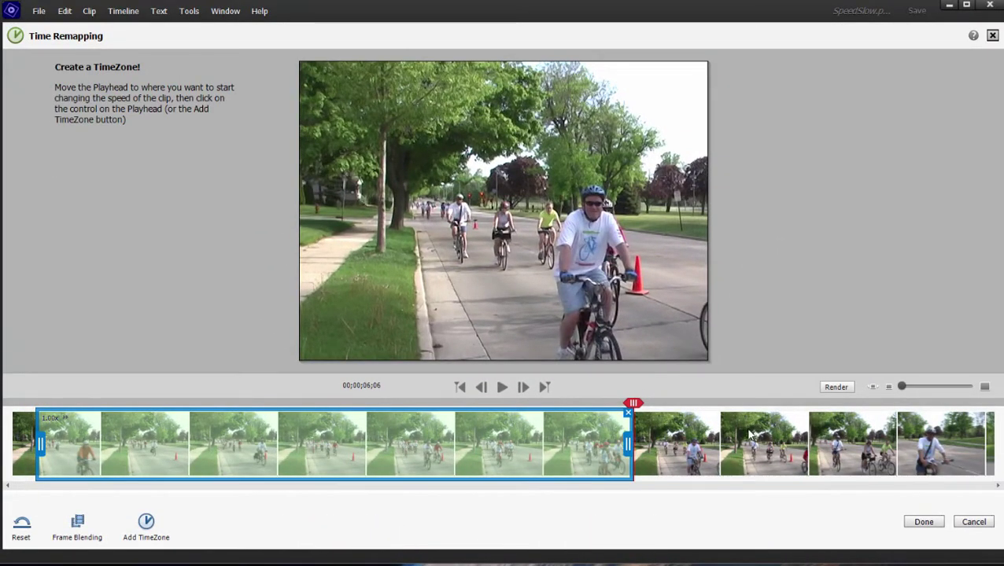
click(516, 434)
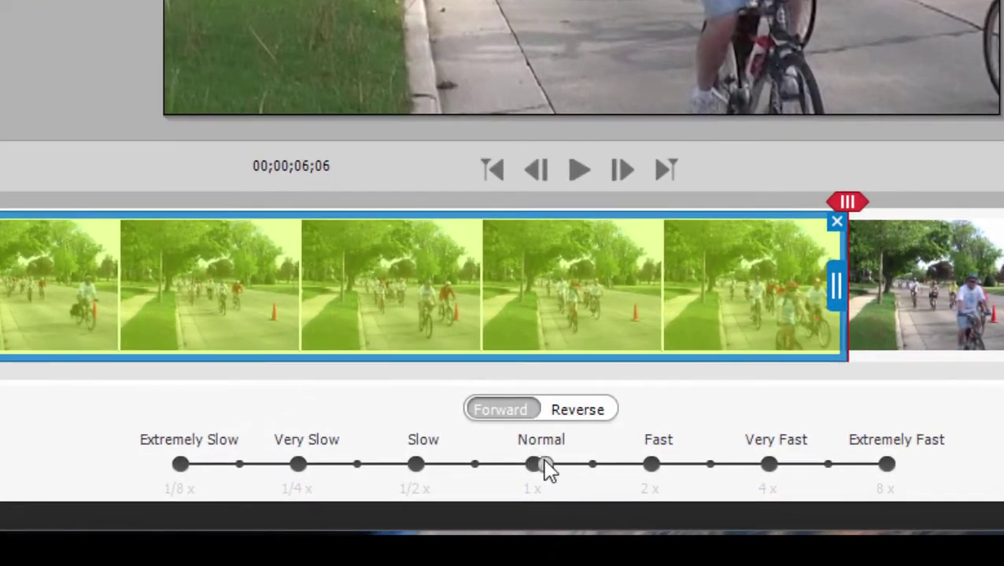
click(766, 464)
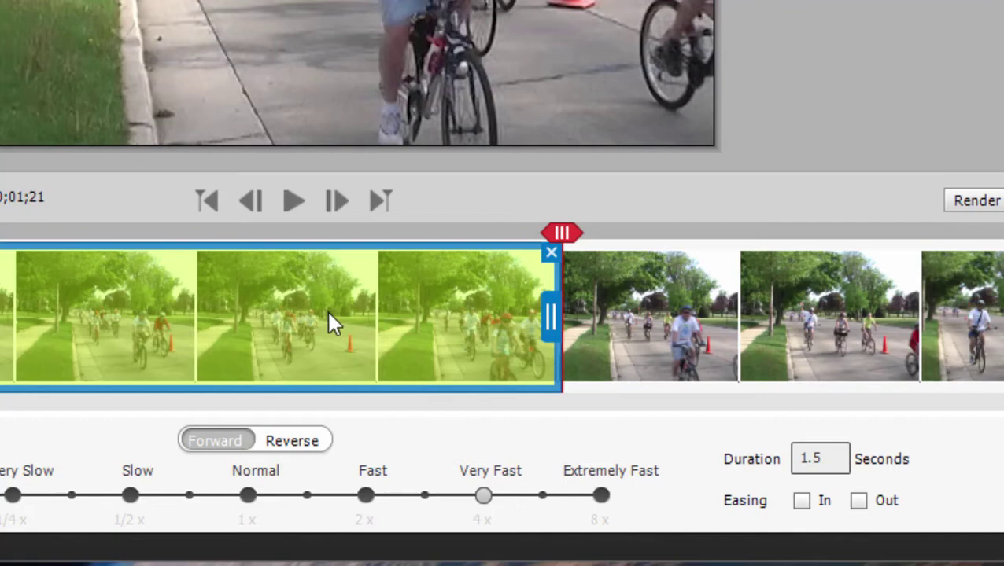
click(801, 500)
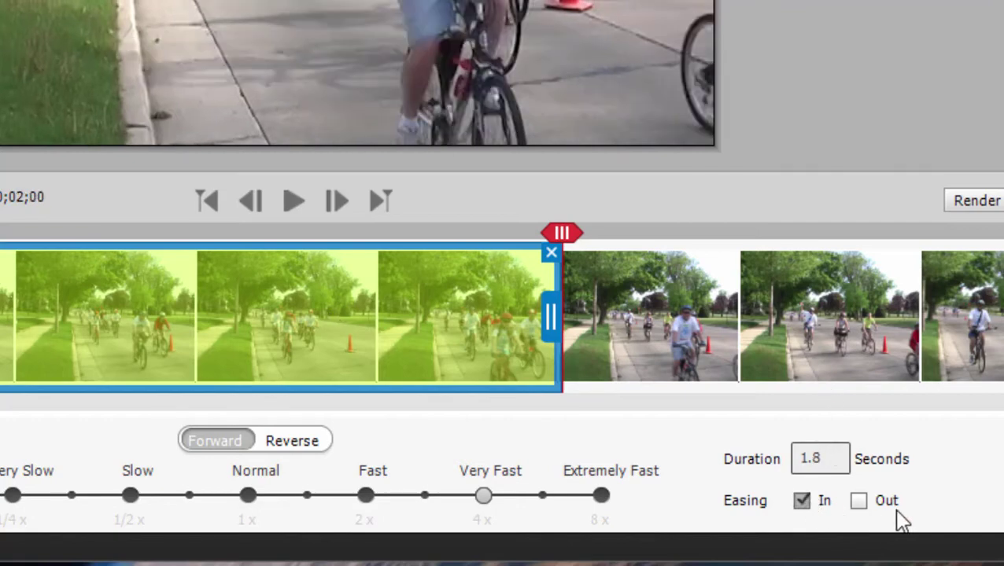
click(858, 501)
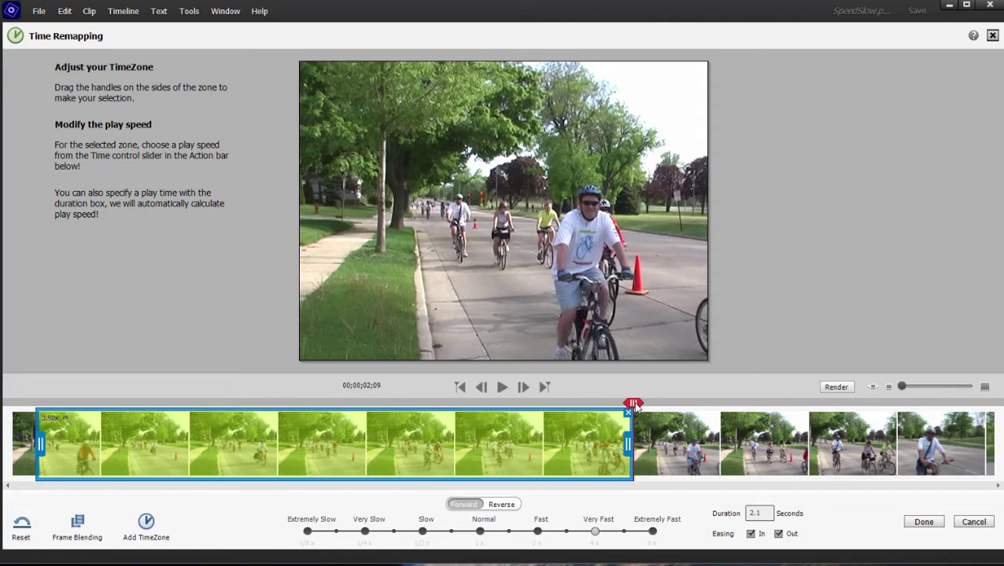
click(460, 387)
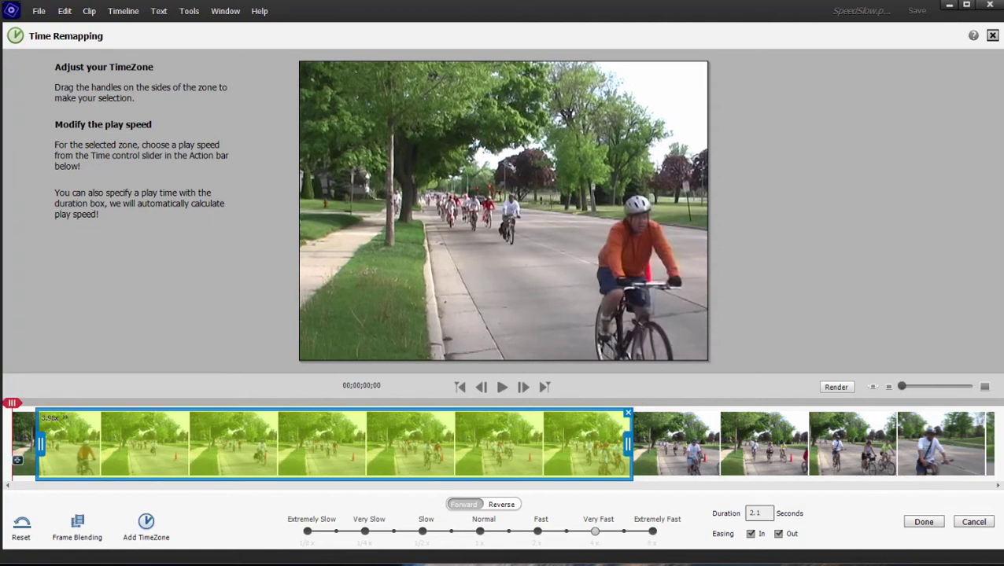
Play and pause the remapped preview, then move the playhead to about 00;00;03;23
click(501, 389)
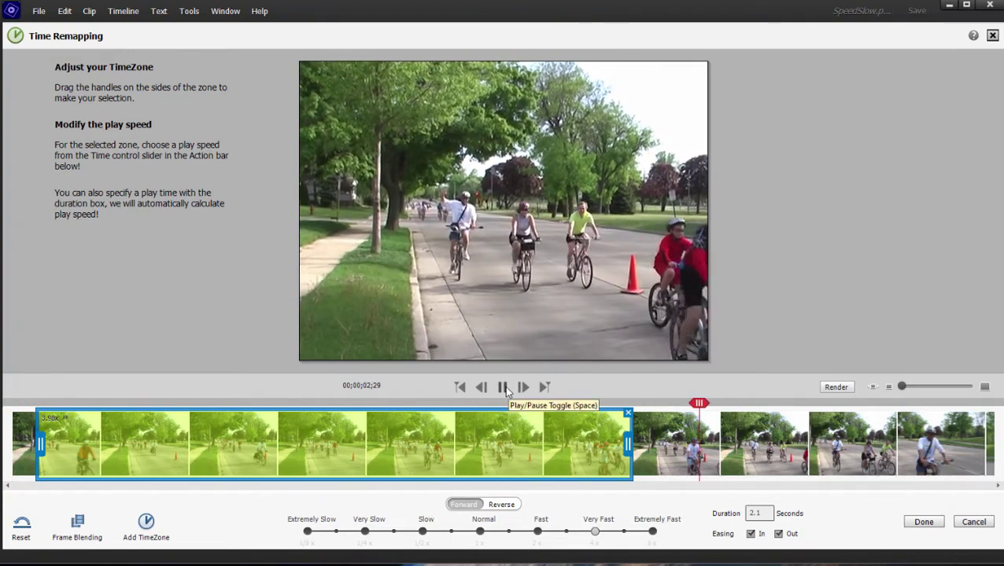
click(504, 388)
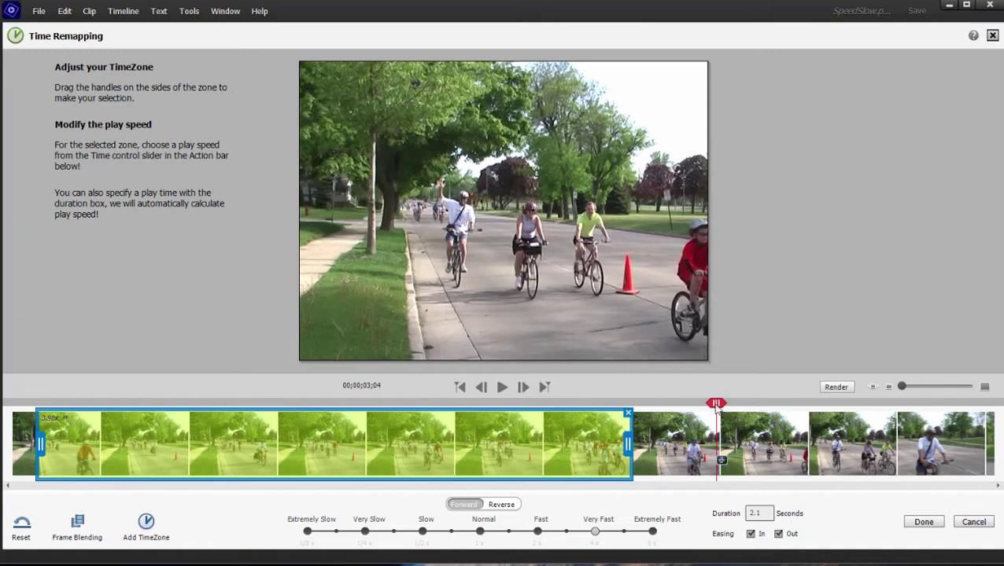
drag(715, 404, 814, 391)
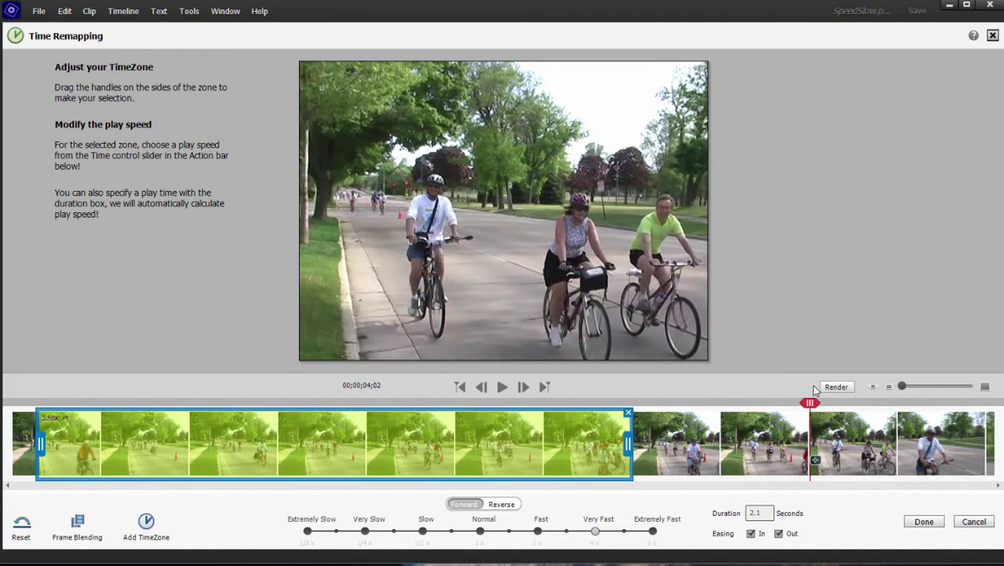
Add a second TimeZone after the fast one, widen it, and slow it to 0.24x with In/Out easing
click(816, 462)
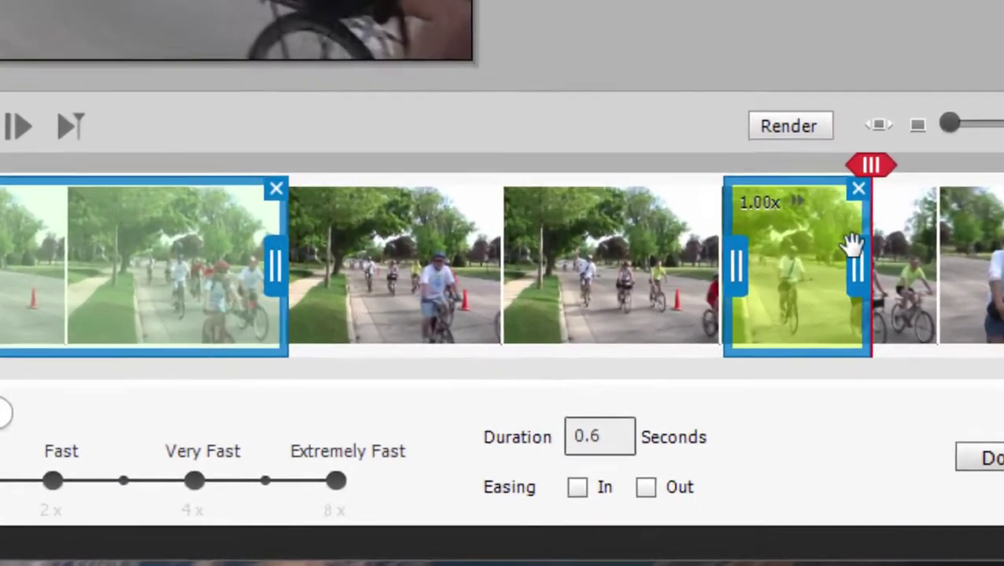
drag(857, 259, 939, 244)
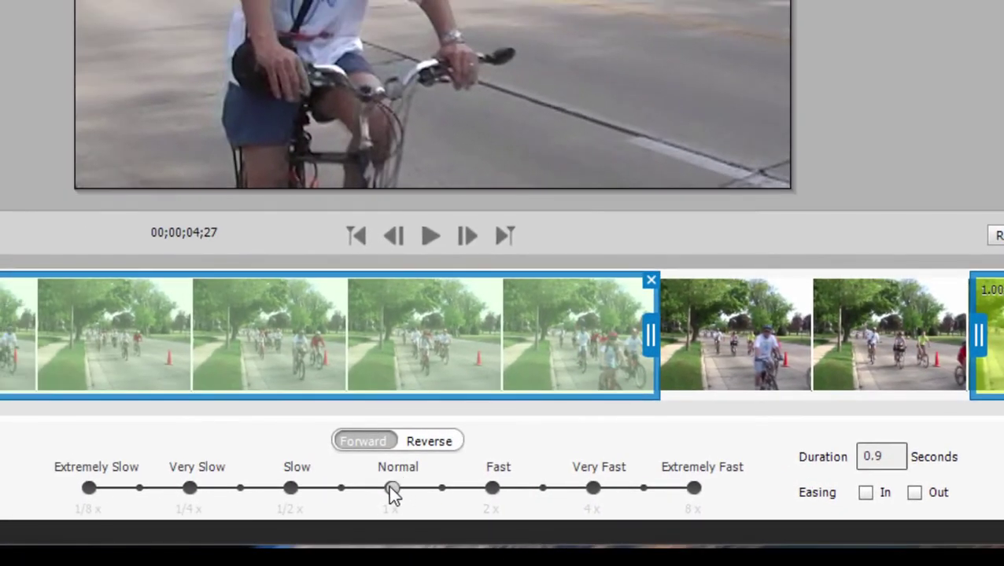
drag(388, 486, 185, 494)
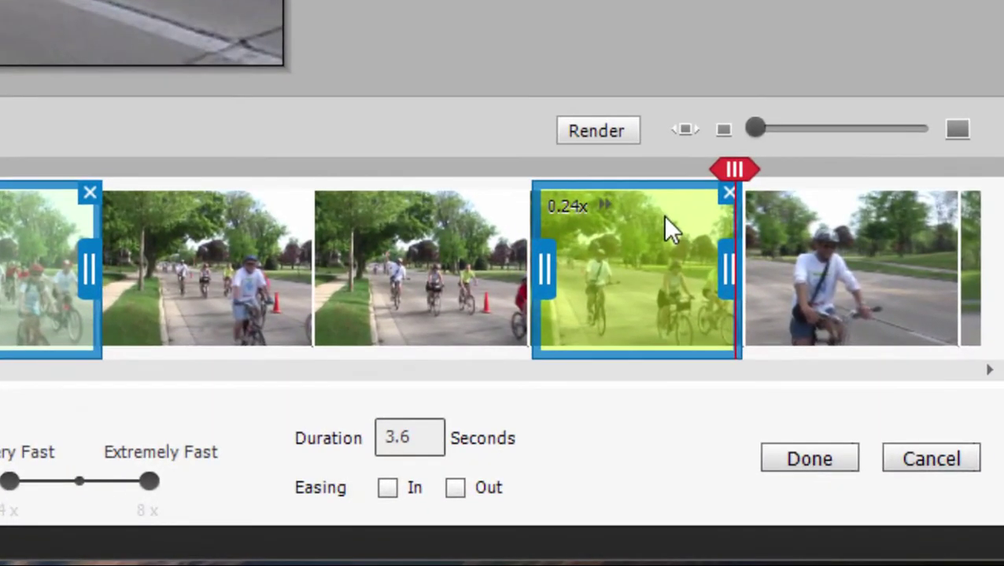
click(390, 488)
click(456, 489)
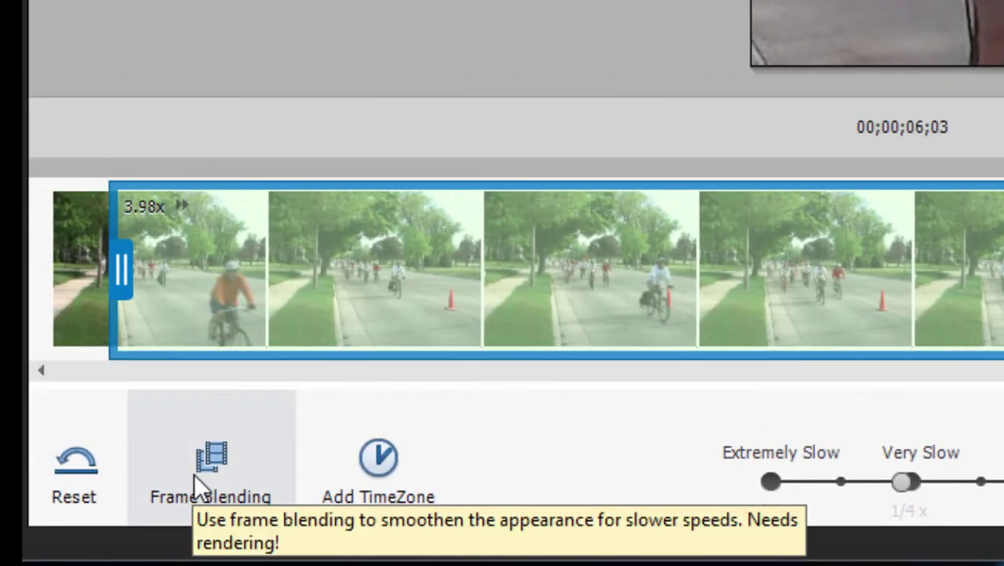
Enable Frame Blending, render the remapped clip, and return the playhead to the start
click(198, 484)
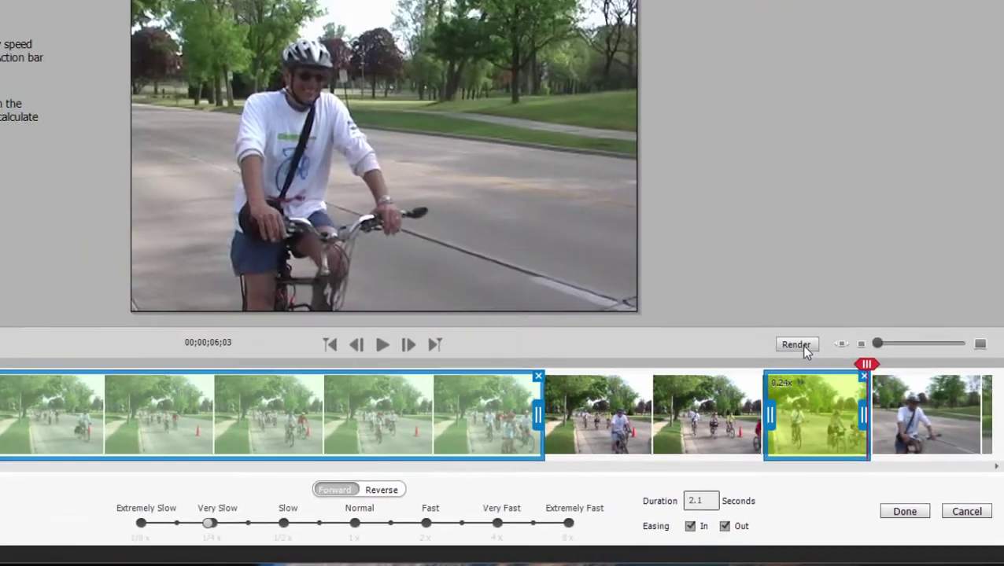
click(614, 140)
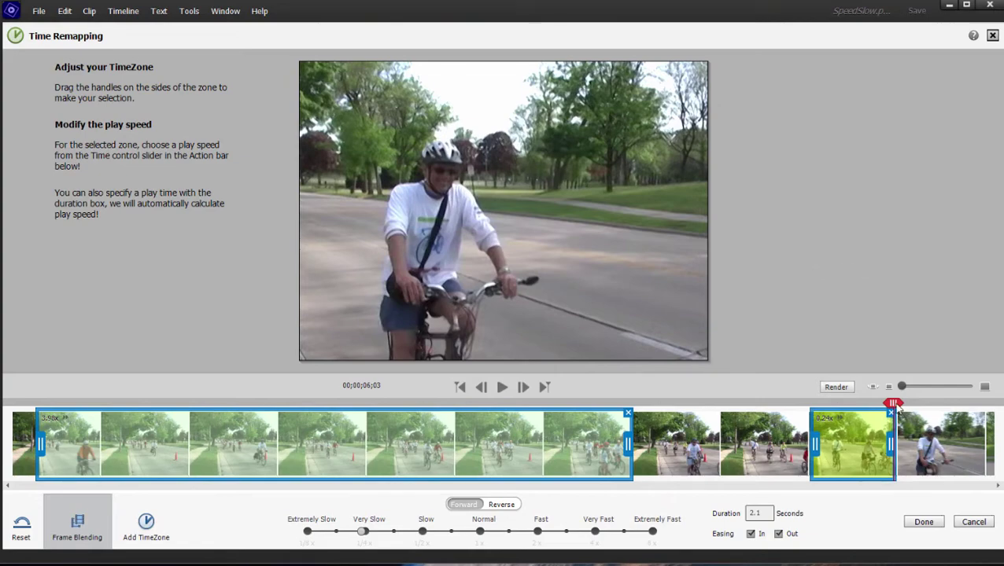
drag(895, 405, 14, 425)
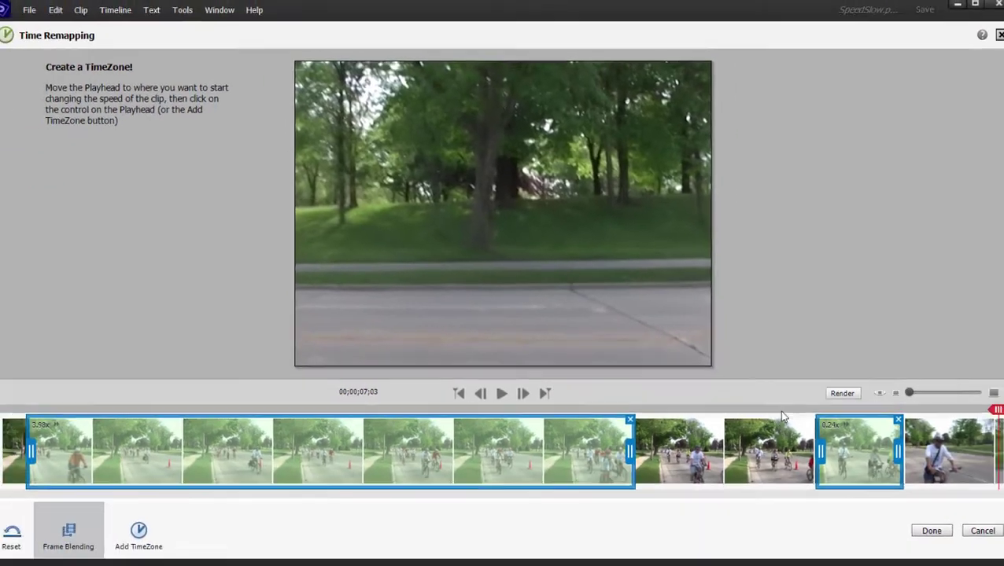
Apply the time remapping with Done, answering No to keep the clip's audio
click(776, 398)
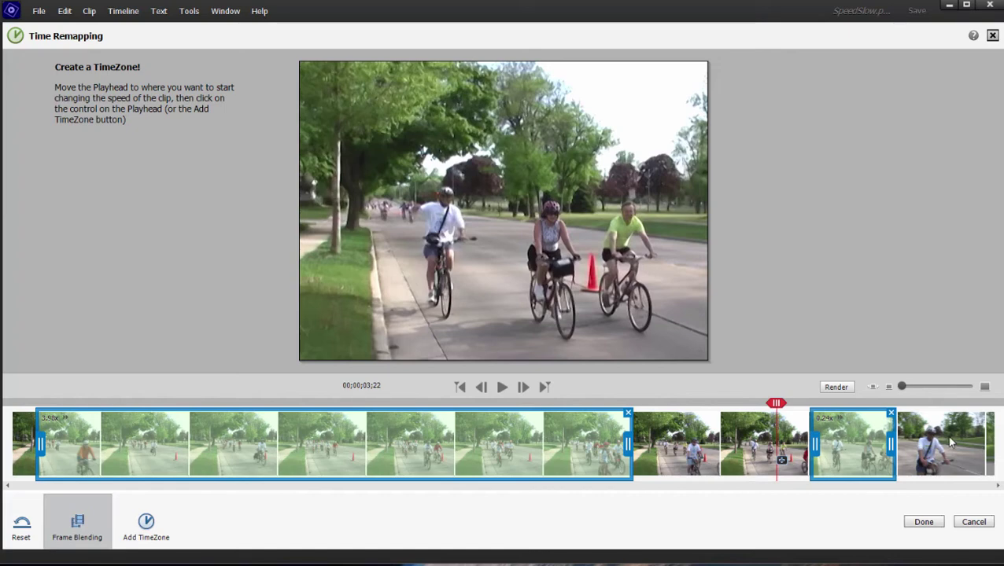
click(932, 524)
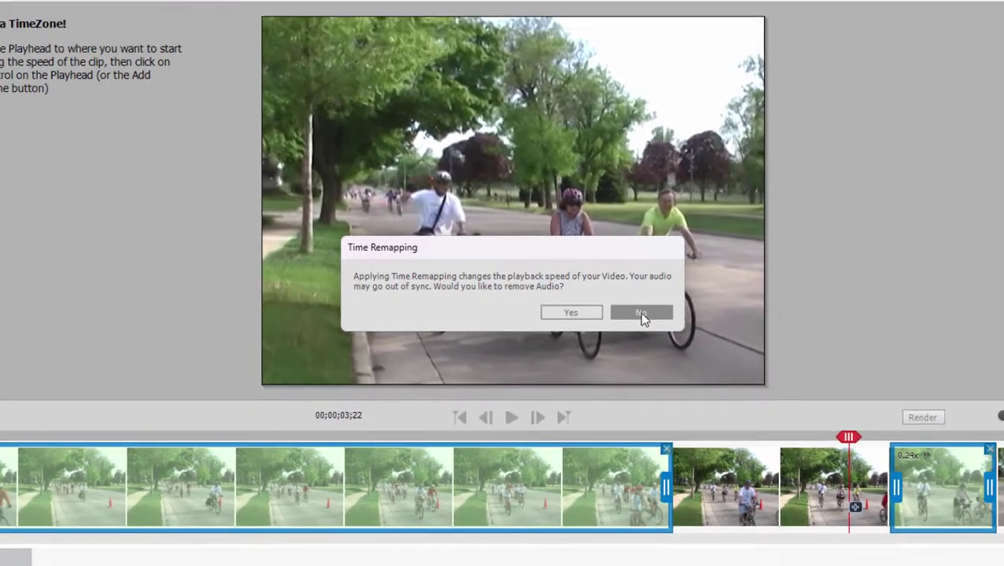
click(751, 351)
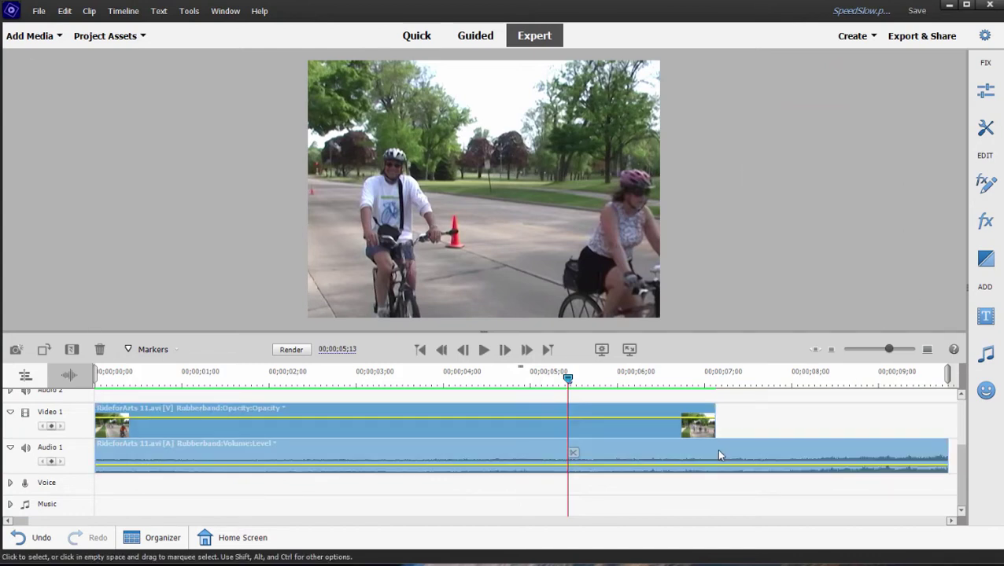
Unlink the ride clip's audio from its video
click(794, 418)
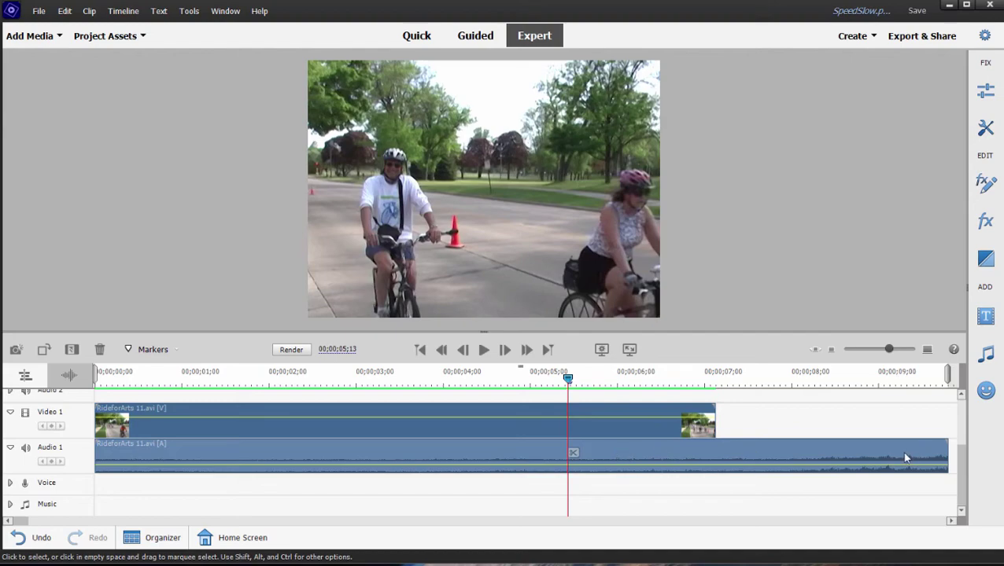
click(622, 431)
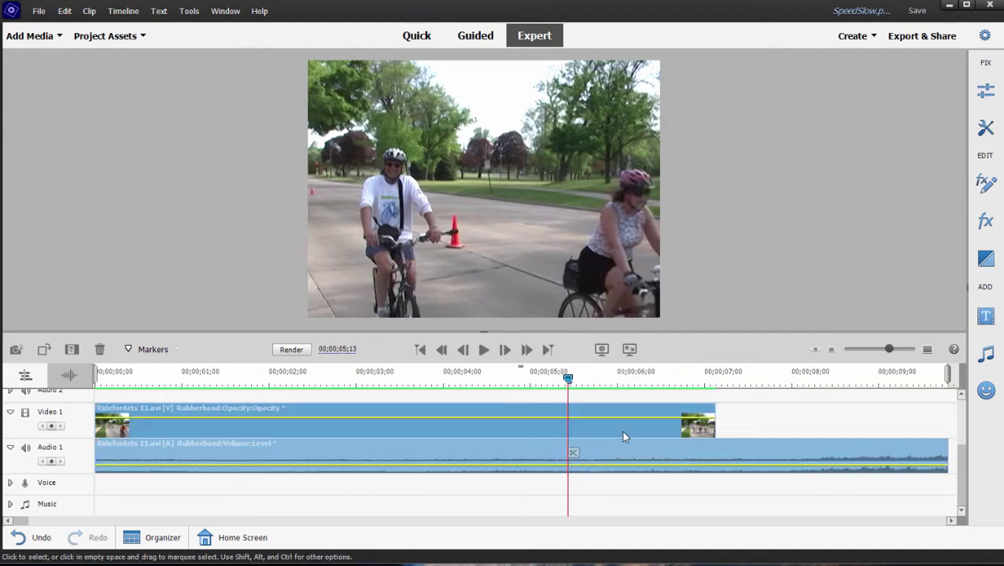
right_click(622, 431)
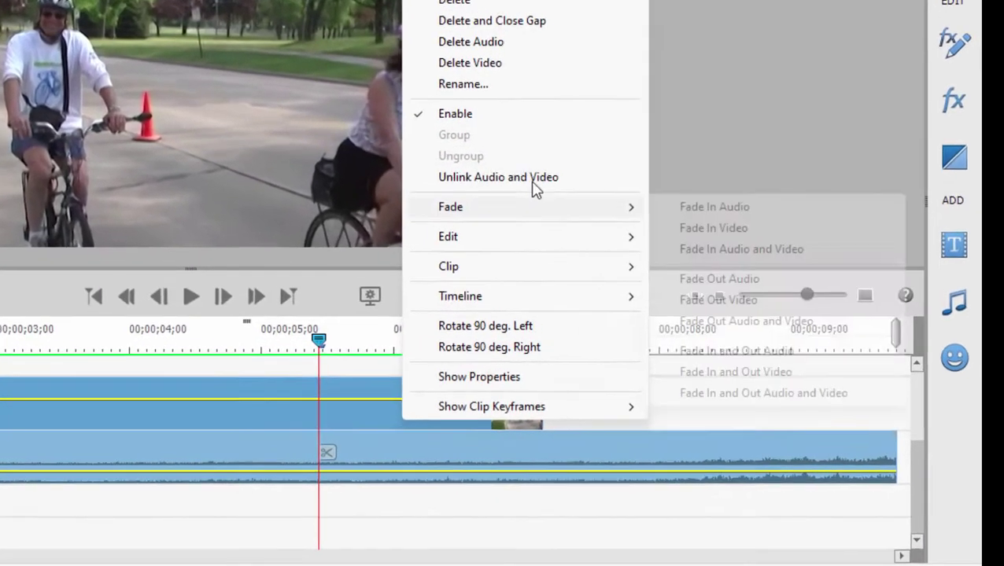
click(533, 189)
Select only the audio clip and delete it from the timeline
click(693, 409)
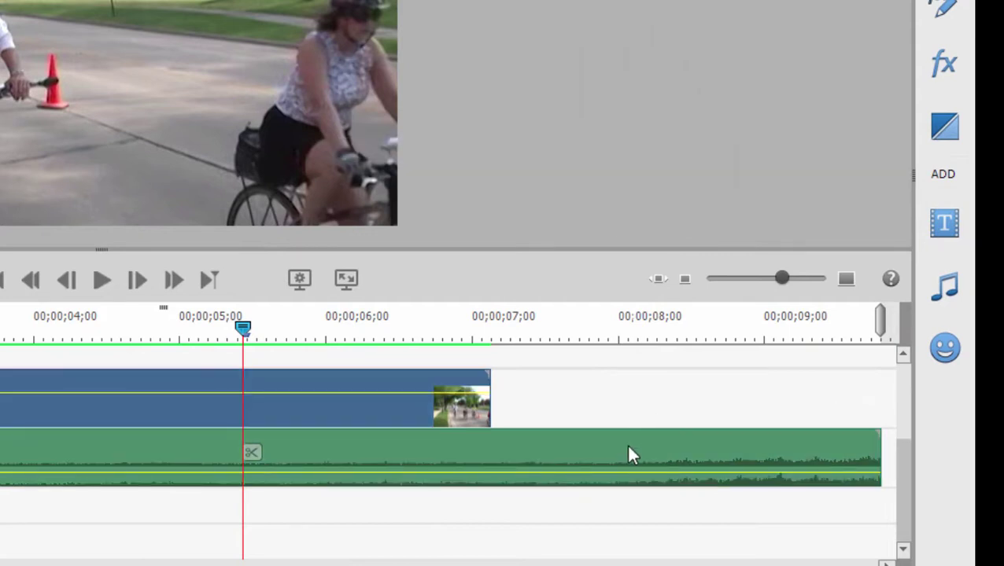
click(658, 470)
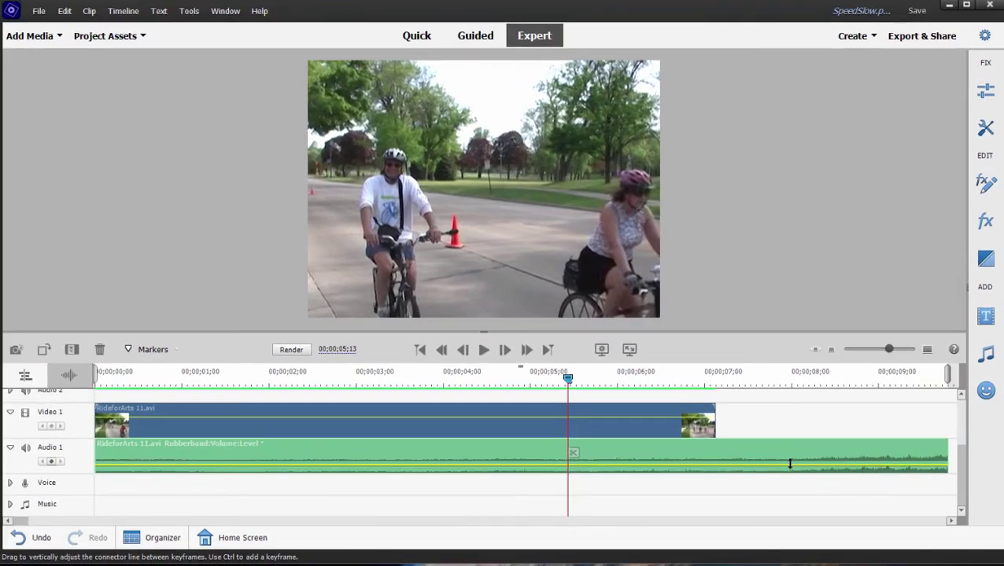
key(Delete)
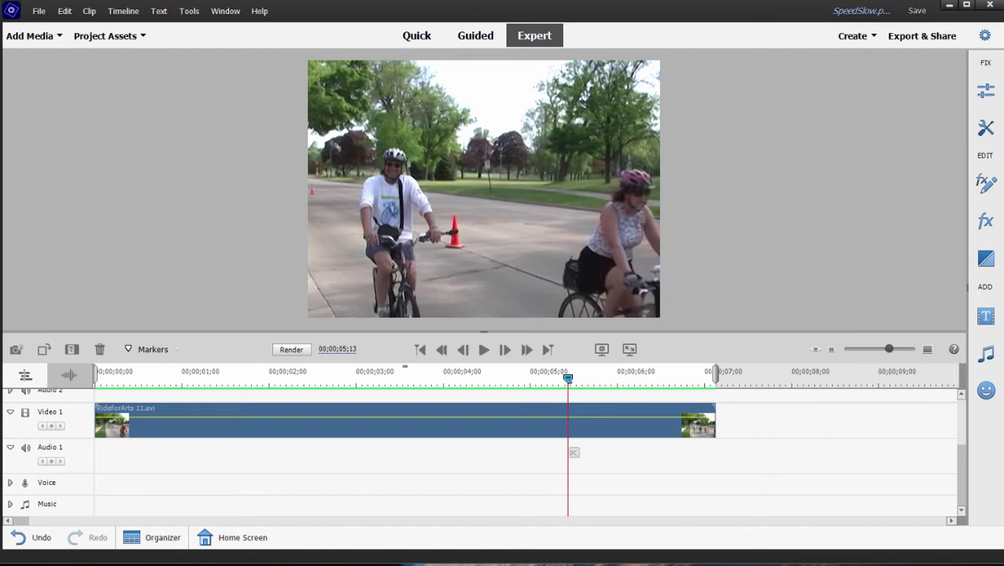
Return the playhead to 00;00;00;00 and play the 7-second remapped, audio-free bike clip
drag(964, 464, 961, 447)
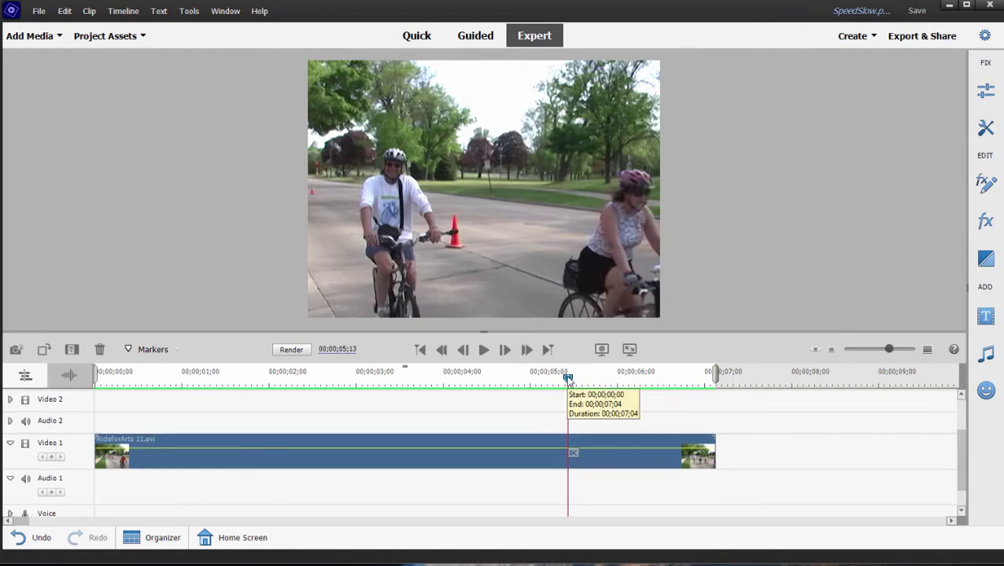
key(Home)
click(484, 350)
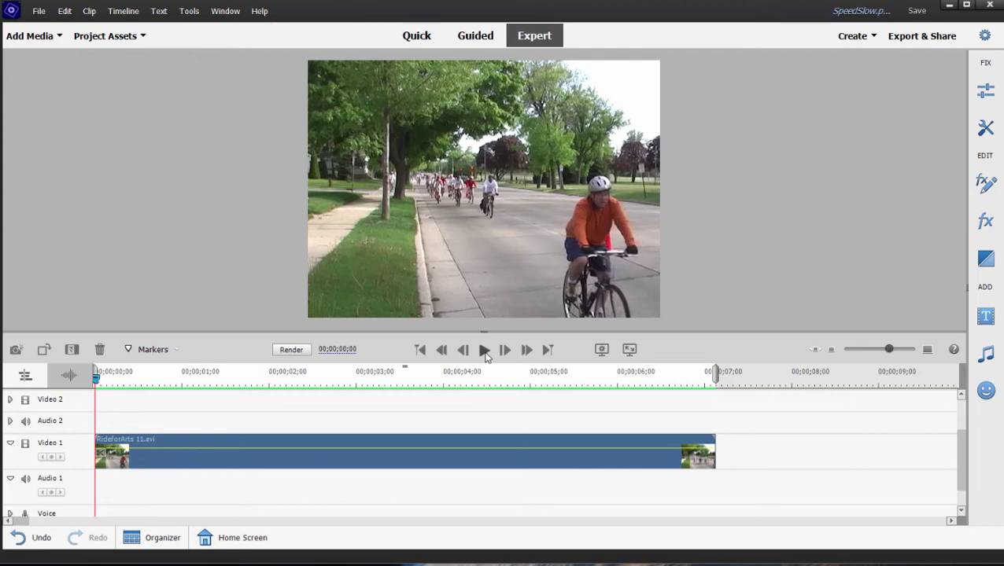